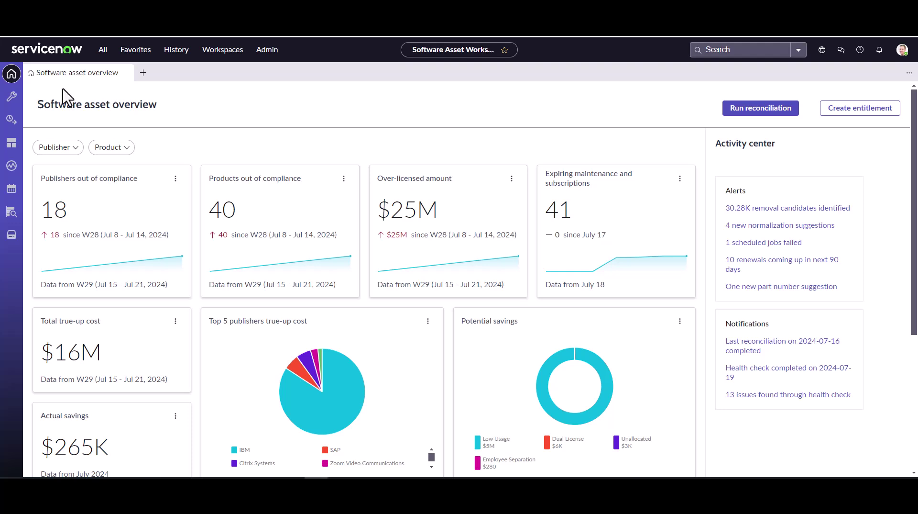
Step: Start a new entitlement from the Software entitlements list using the standard-form option
left_click(12, 120)
left_click(77, 136)
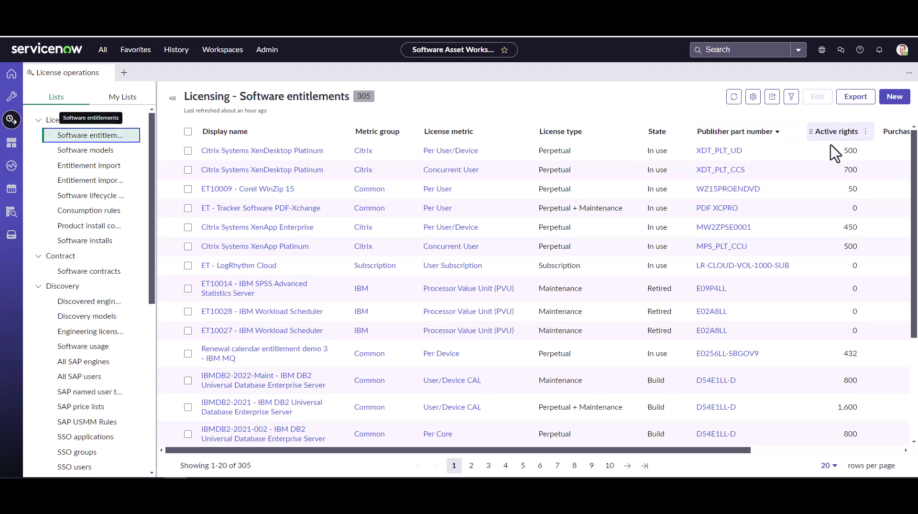
left_click(892, 103)
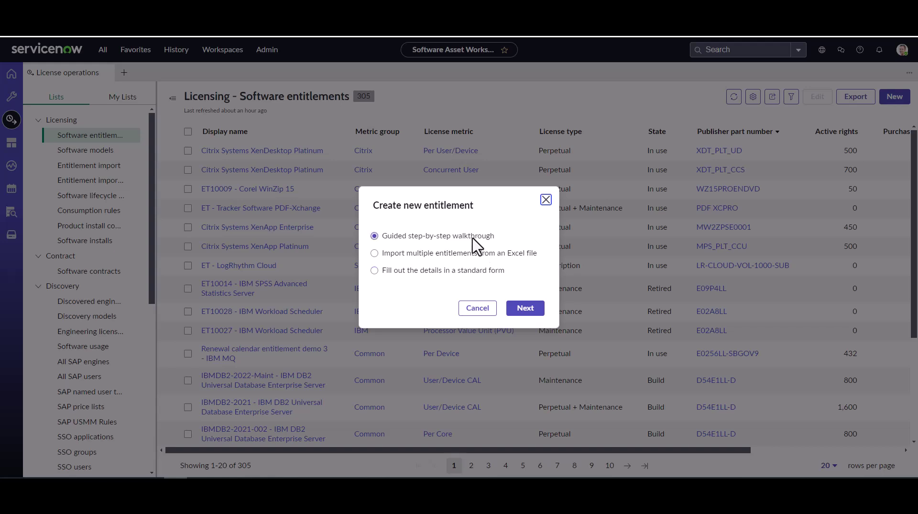
left_click(462, 275)
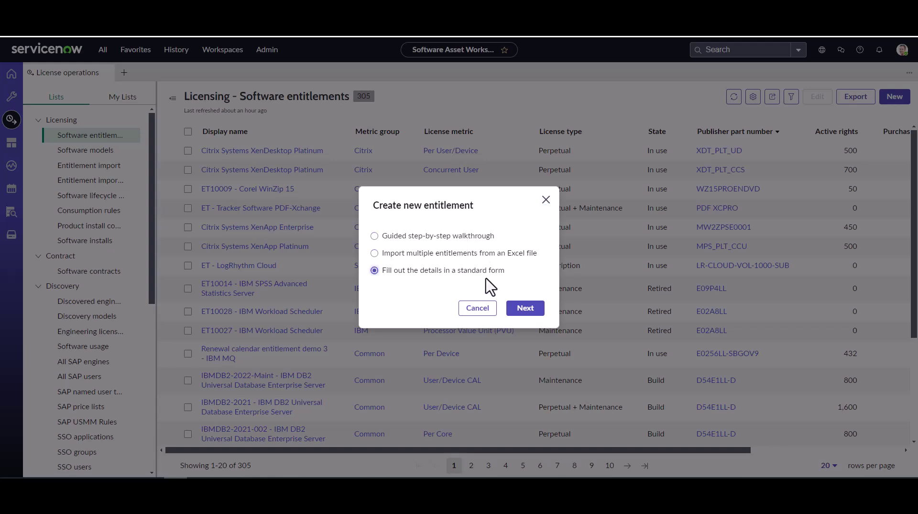
left_click(526, 309)
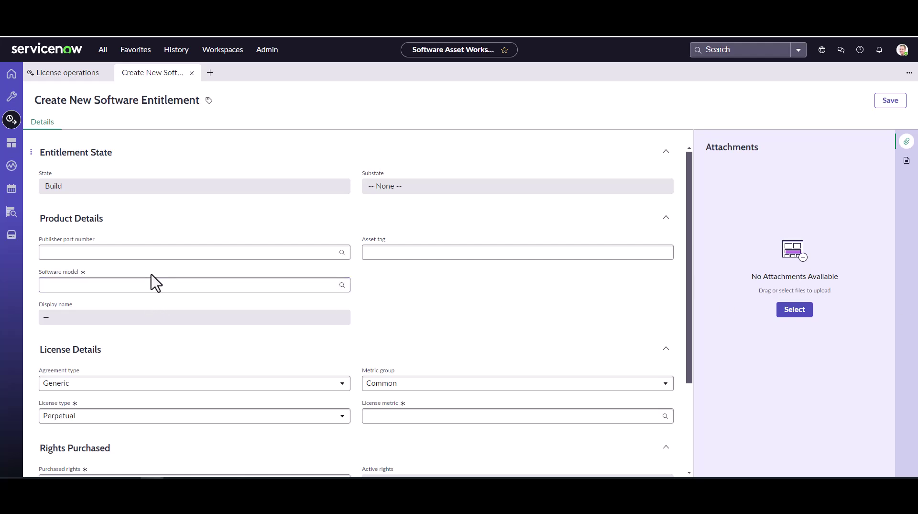
Step: Set Publisher part number to CM09C-N-23, the TechSmith Camtasia 2023 match
left_click(153, 253)
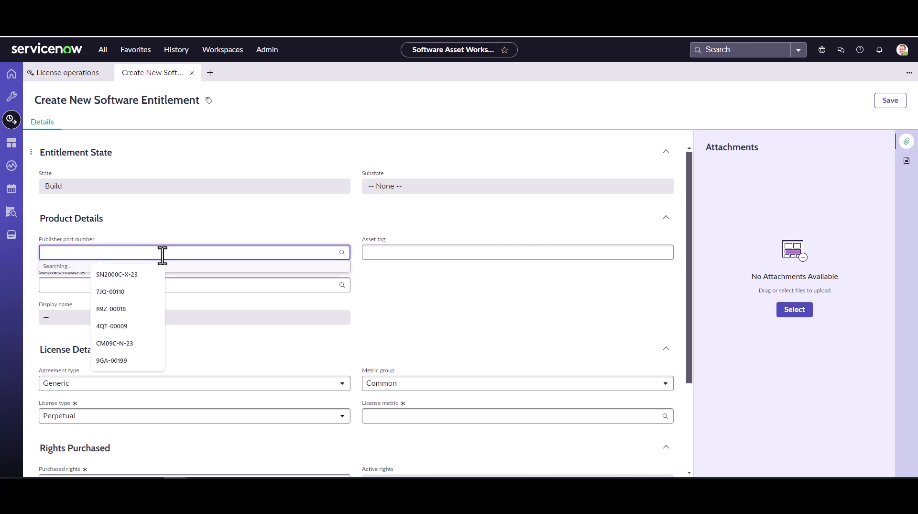
type("CM09C-N-23")
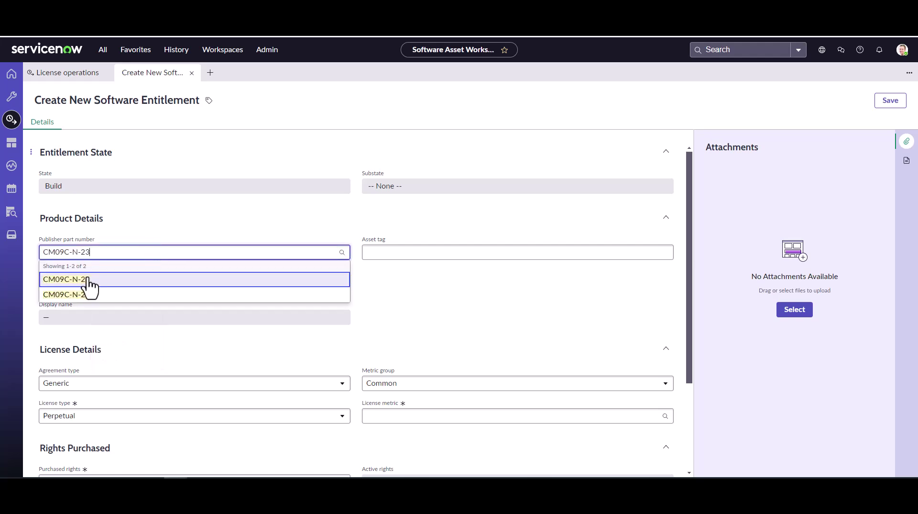
left_click(88, 281)
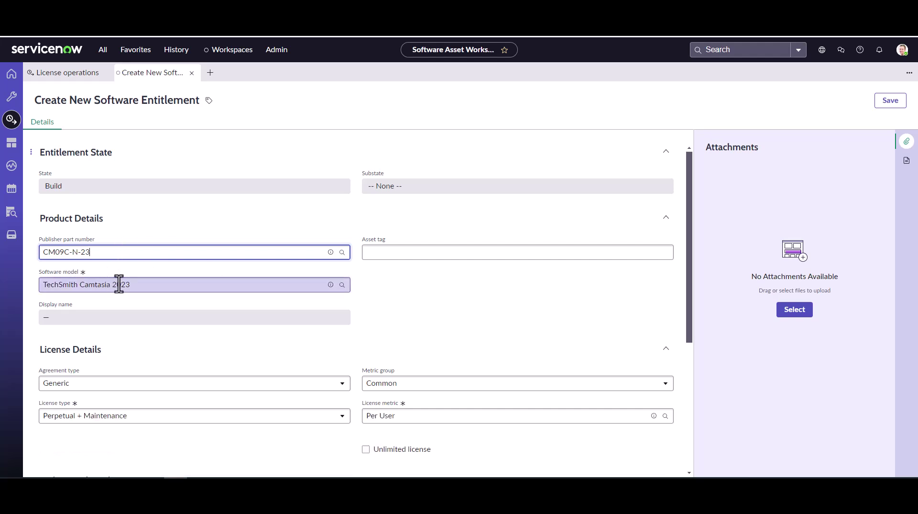
Step: Enter Camtasia2023 as the entitlement's asset tag
left_click(407, 249)
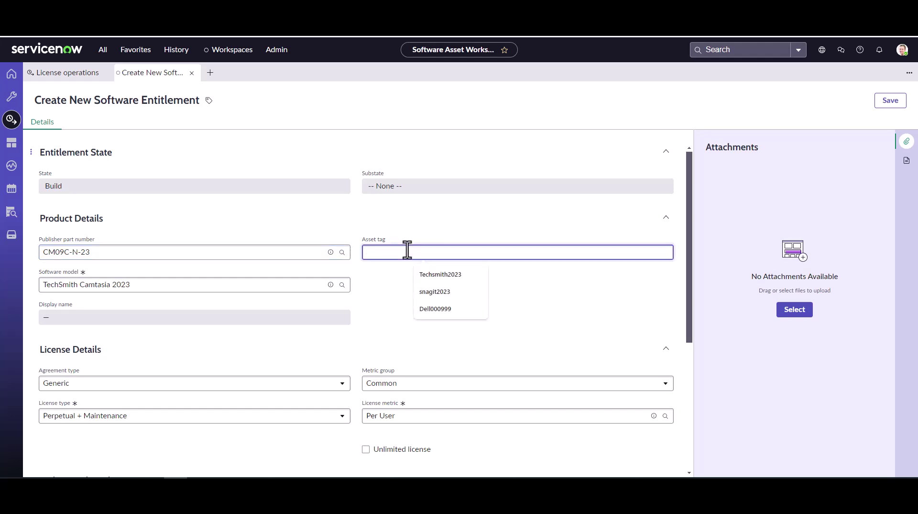
type("Camtasia2023")
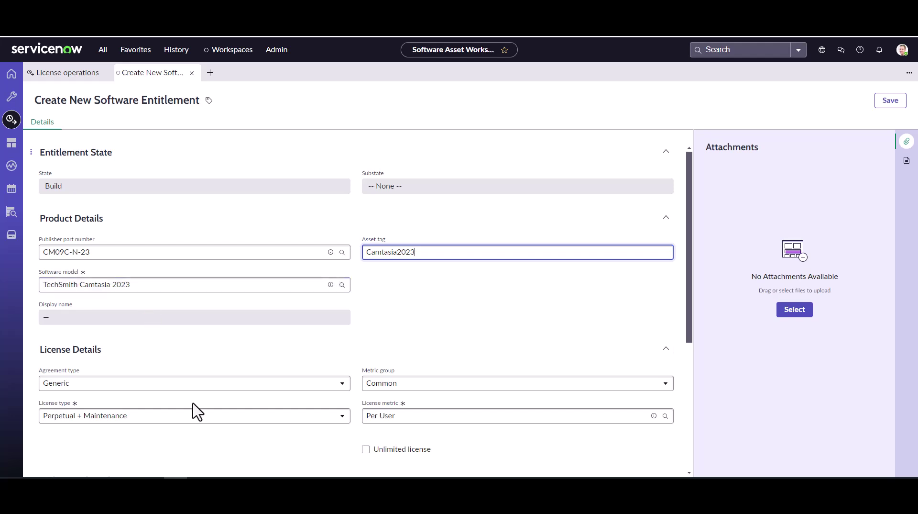
scroll(213, 390, "down", 2)
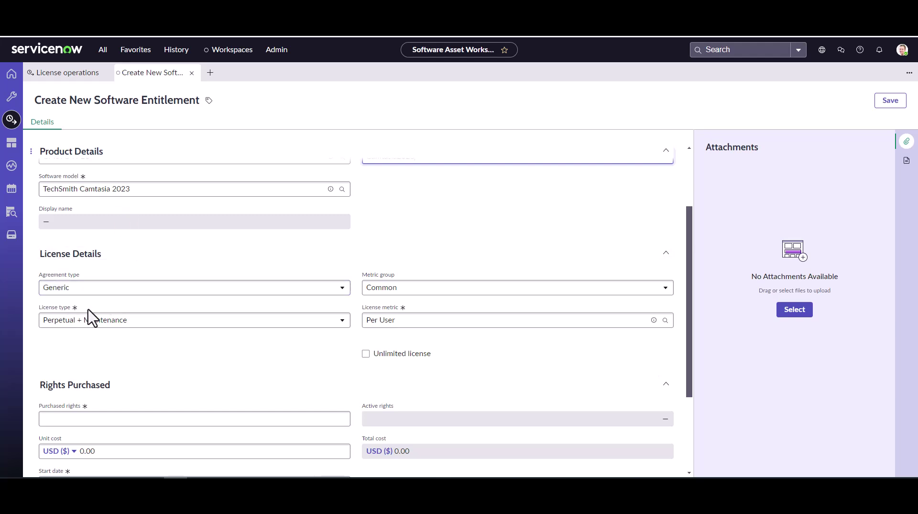
left_click(343, 288)
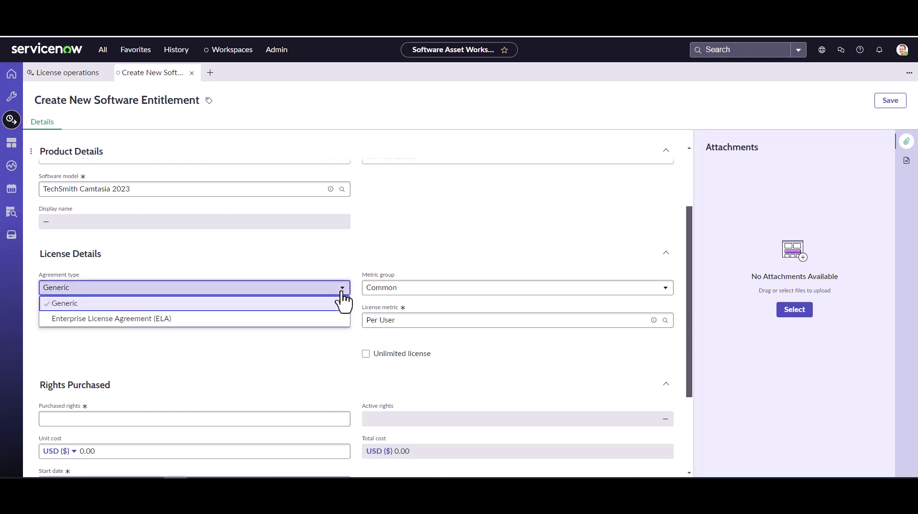
left_click(342, 293)
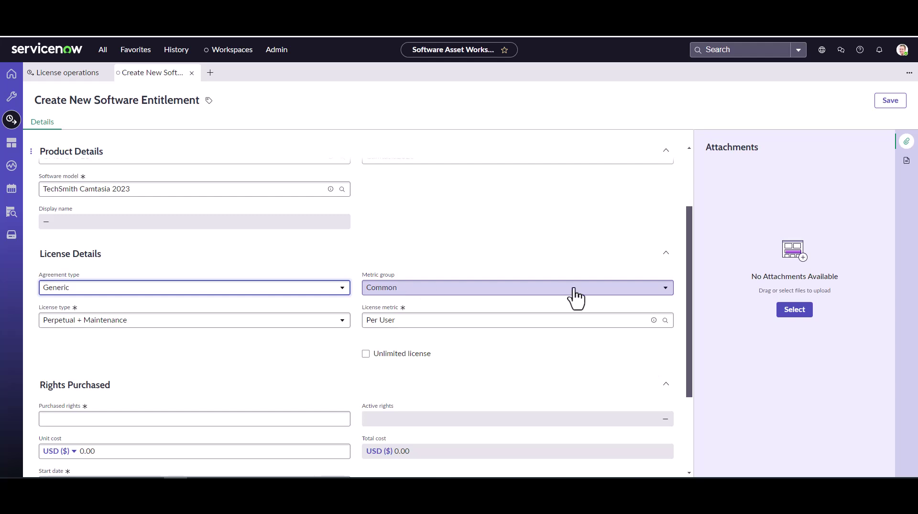
left_click(668, 293)
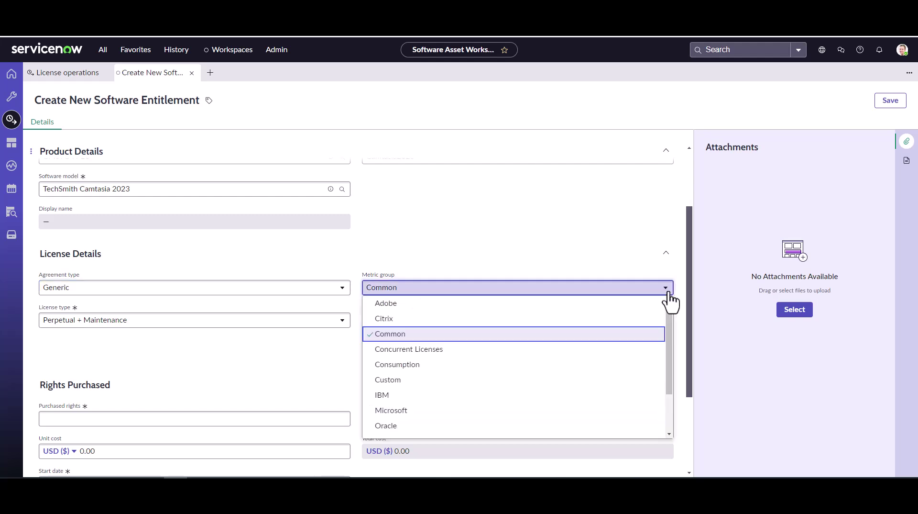
left_click(669, 293)
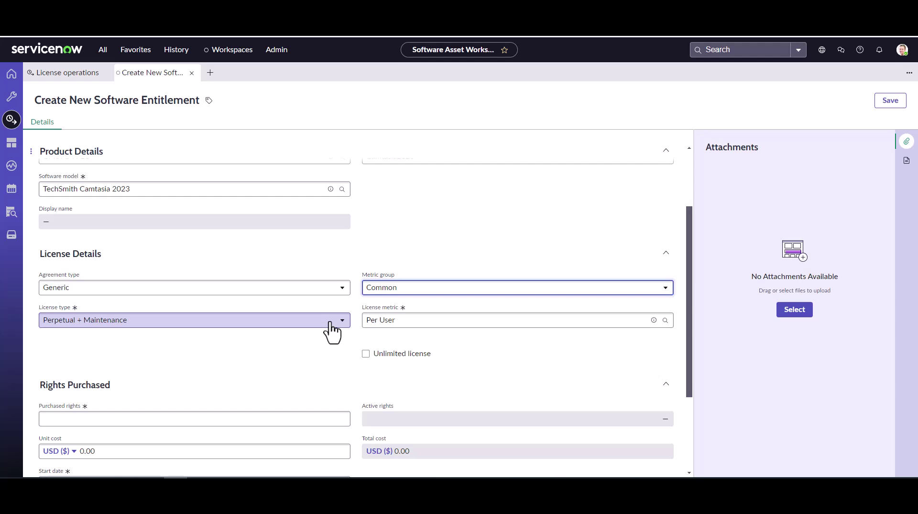
scroll(330, 327, "up", 1)
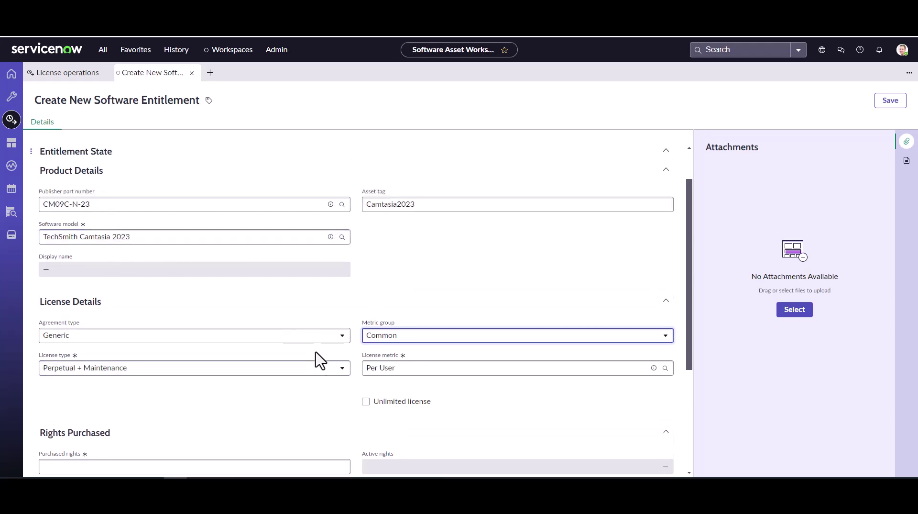
left_click(343, 369)
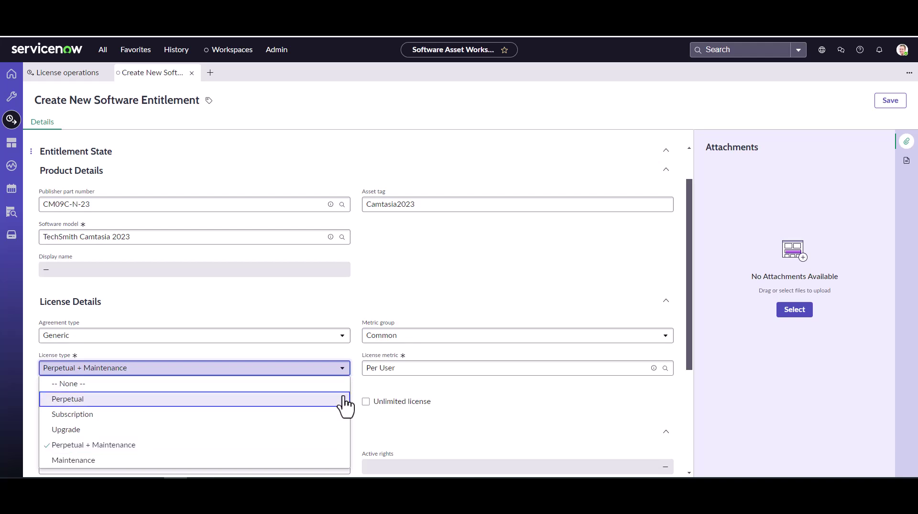
left_click(483, 415)
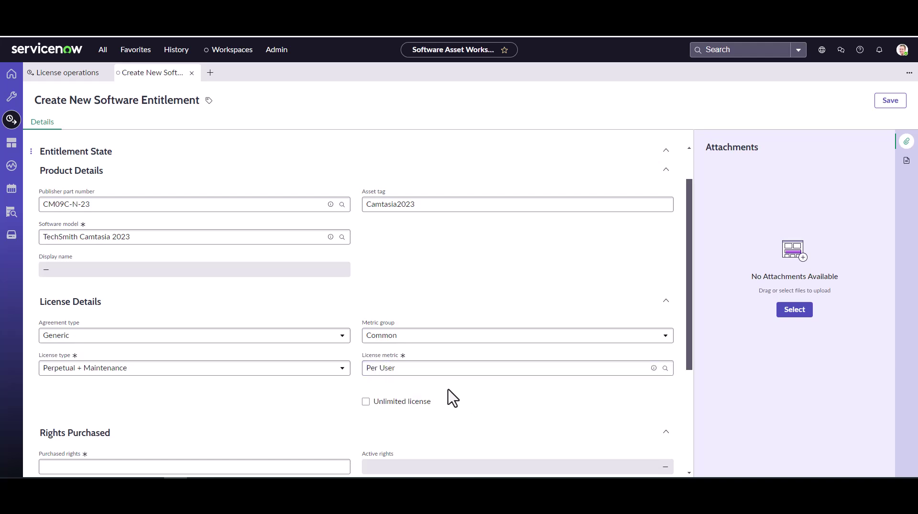
scroll(466, 409, "down", 1)
scroll(467, 409, "down", 1)
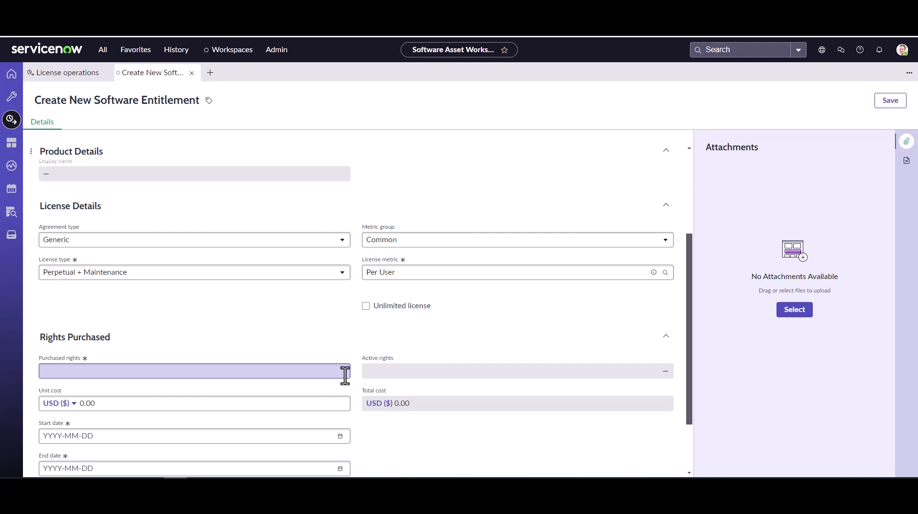
Step: Enter 20 purchased rights at a unit cost of 159.00 USD
scroll(345, 374, "down", 2)
left_click(324, 290)
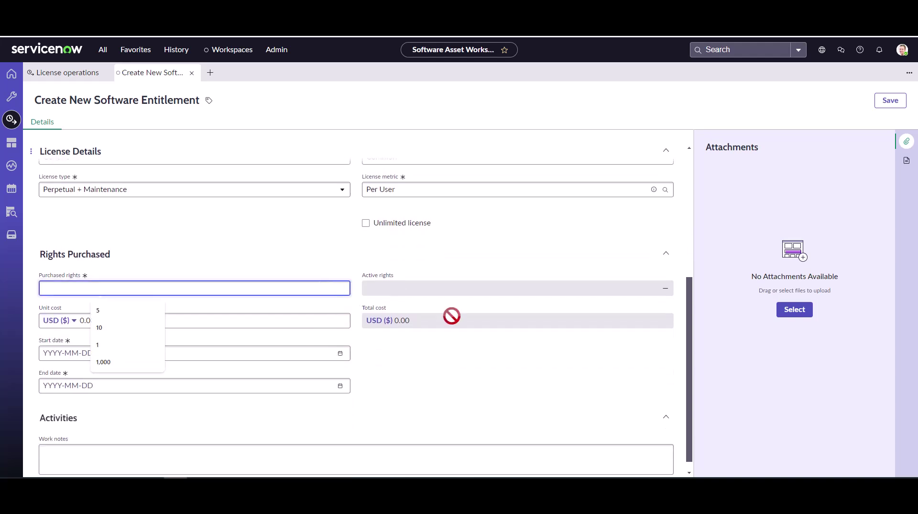
type("20")
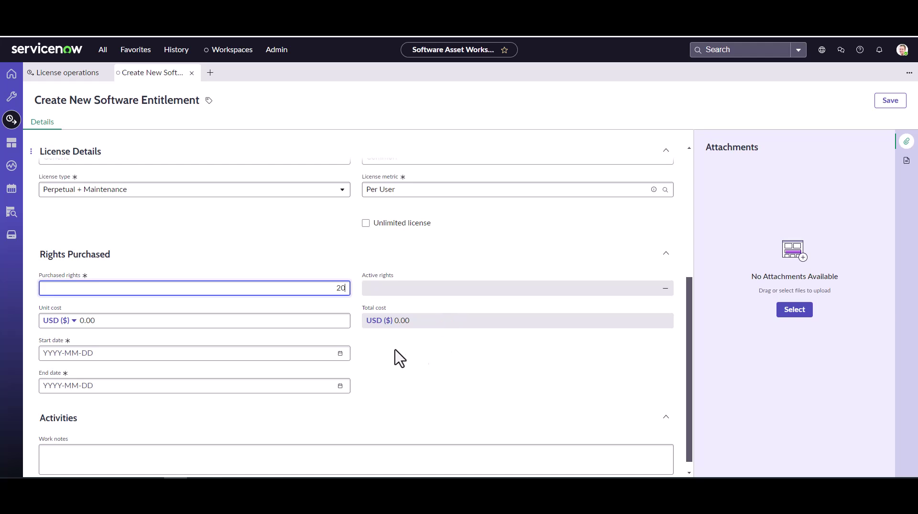
left_click(326, 325)
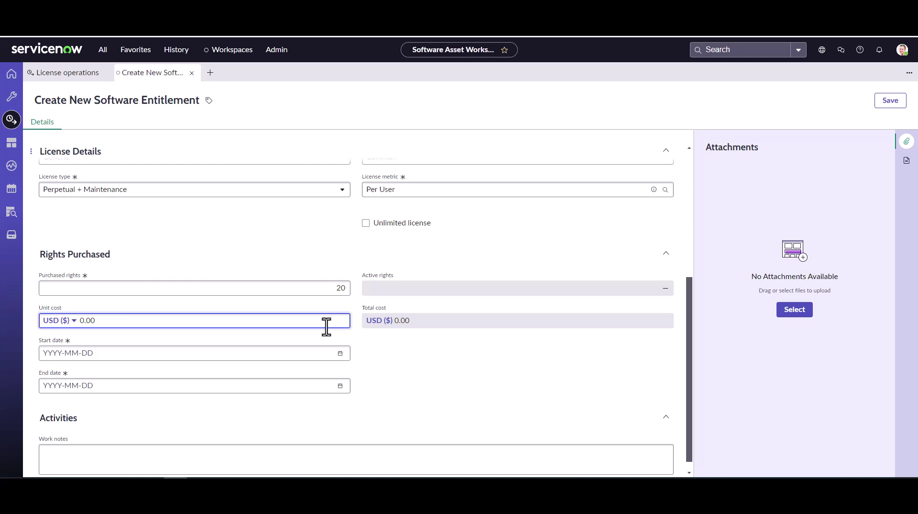
left_click_drag(309, 319, 74, 320)
left_click(378, 387)
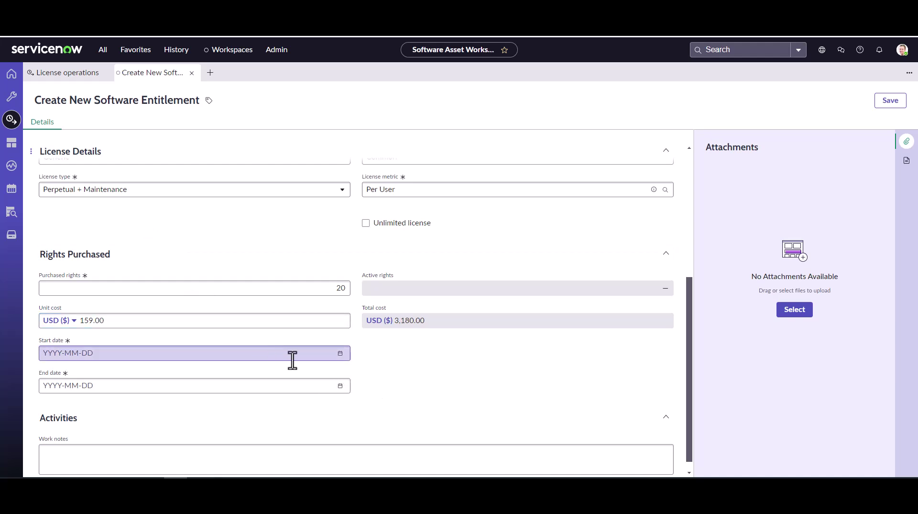
Step: Set the start date to 2024-07-18 and the end date to 2026-07-18
left_click(340, 353)
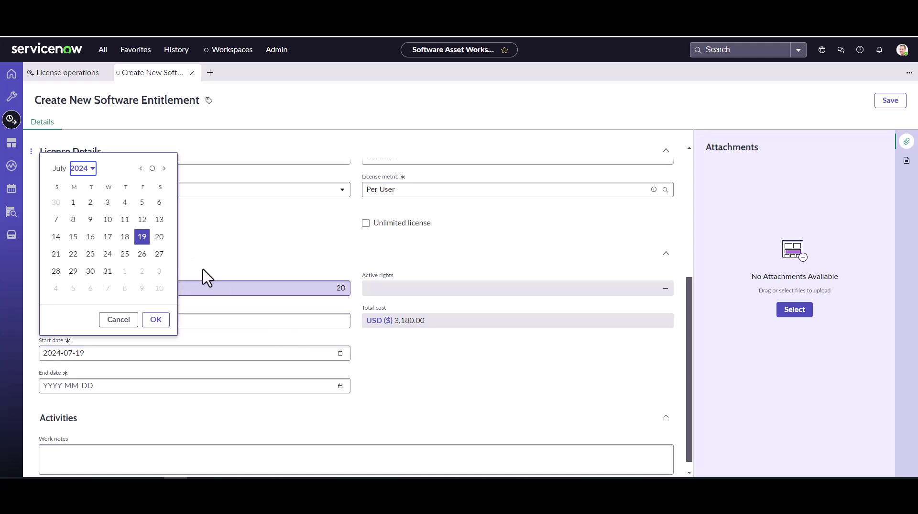
left_click(125, 236)
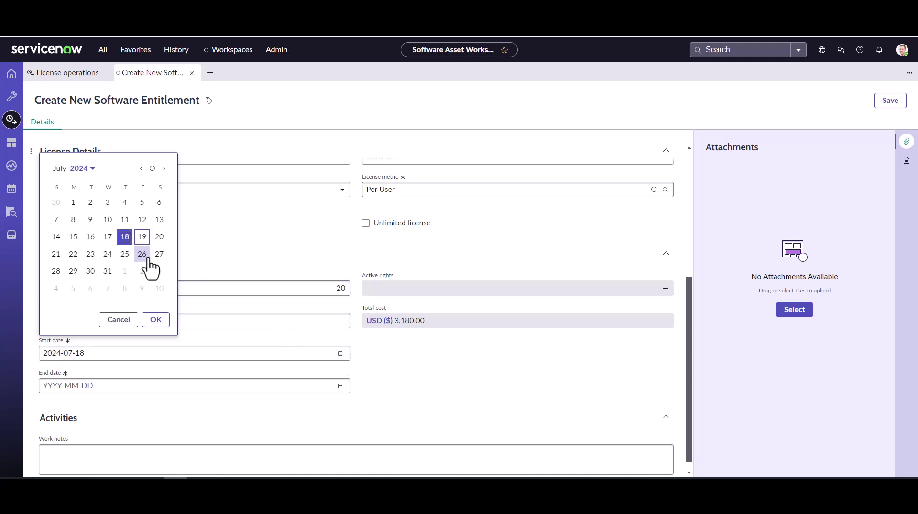
left_click(156, 319)
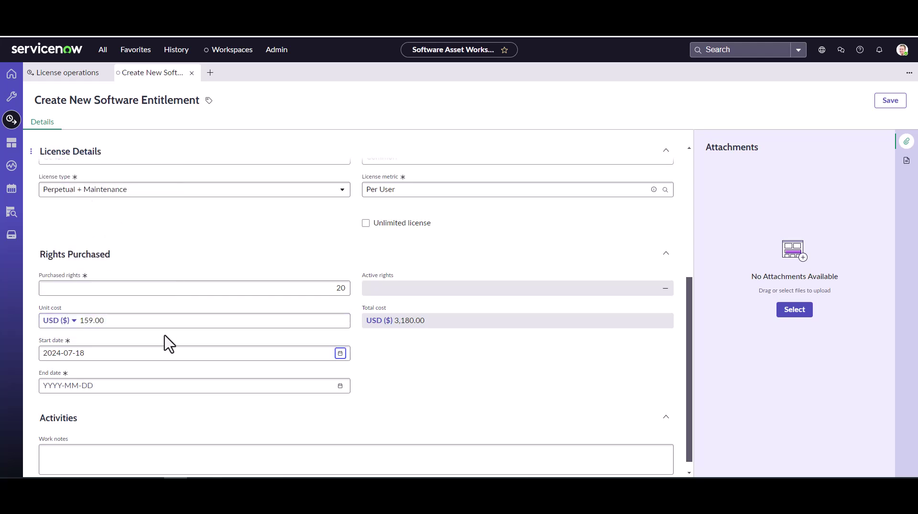
left_click(341, 386)
left_click(125, 269)
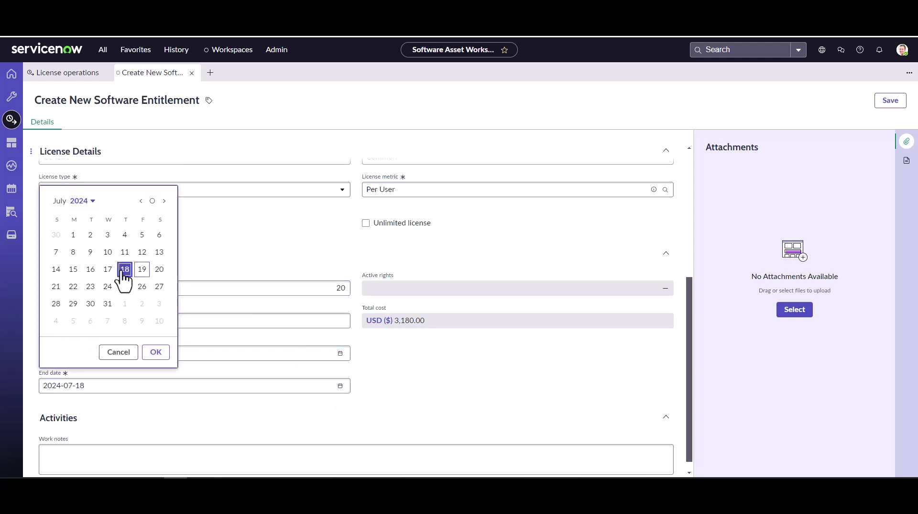
left_click(156, 352)
left_click(57, 386)
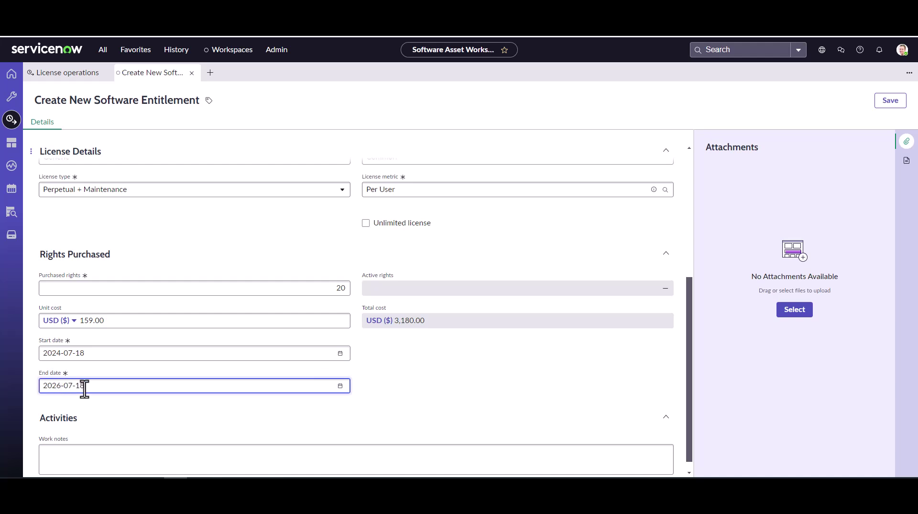
left_click(204, 432)
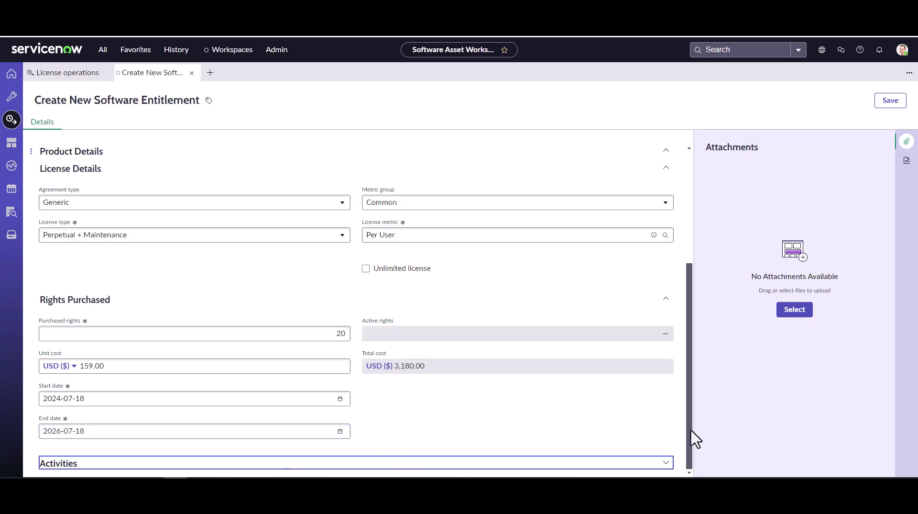
Step: Save the Camtasia2023 - TechSmith Camtasia 2023 entitlement and expand its Allocations section
left_click(625, 465)
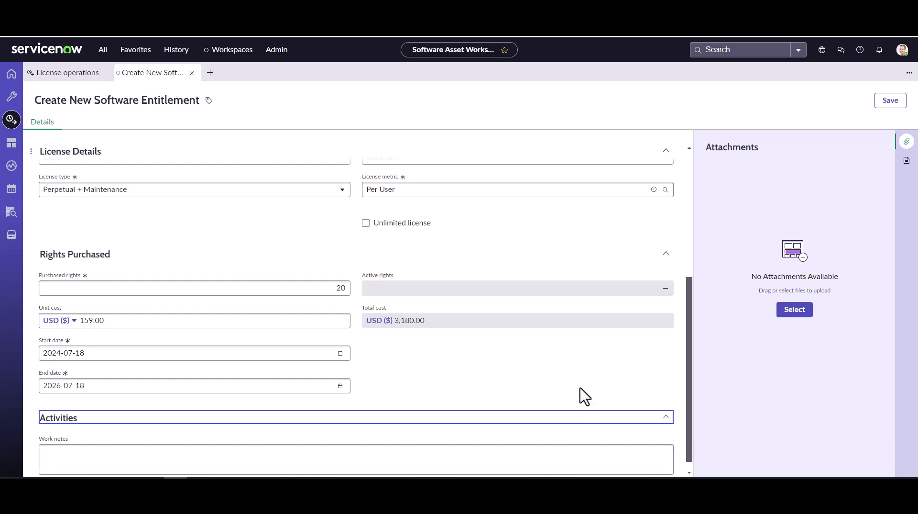
left_click(891, 99)
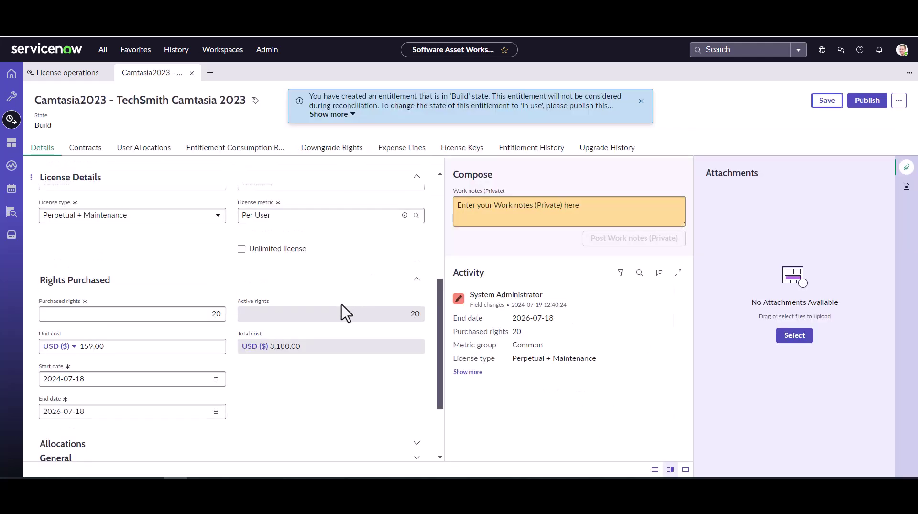
left_click(87, 351)
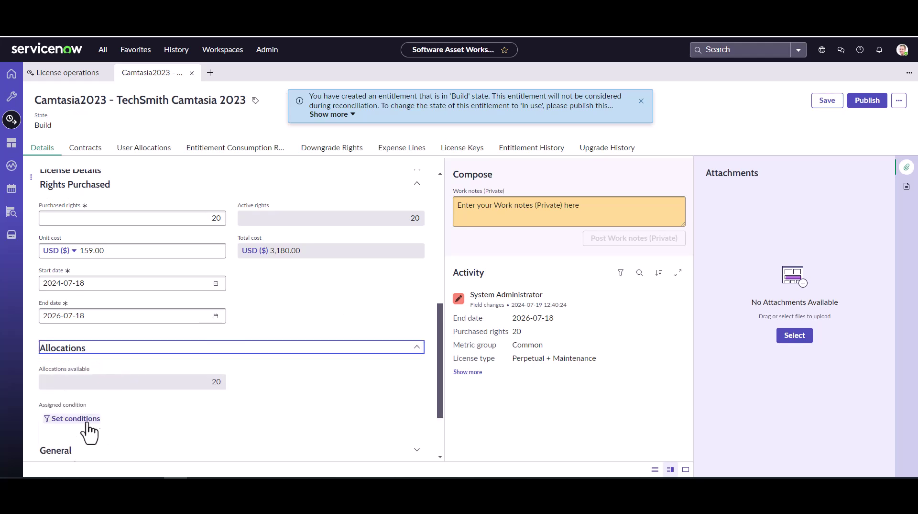
scroll(86, 433, "down", 2)
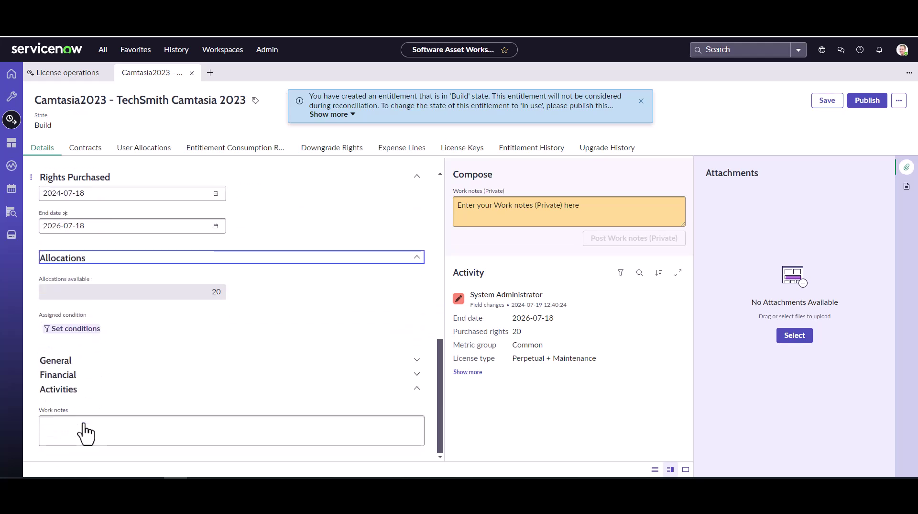
Step: Expand the General and Financial sections, leaving Department empty
left_click(74, 362)
scroll(143, 381, "down", 2)
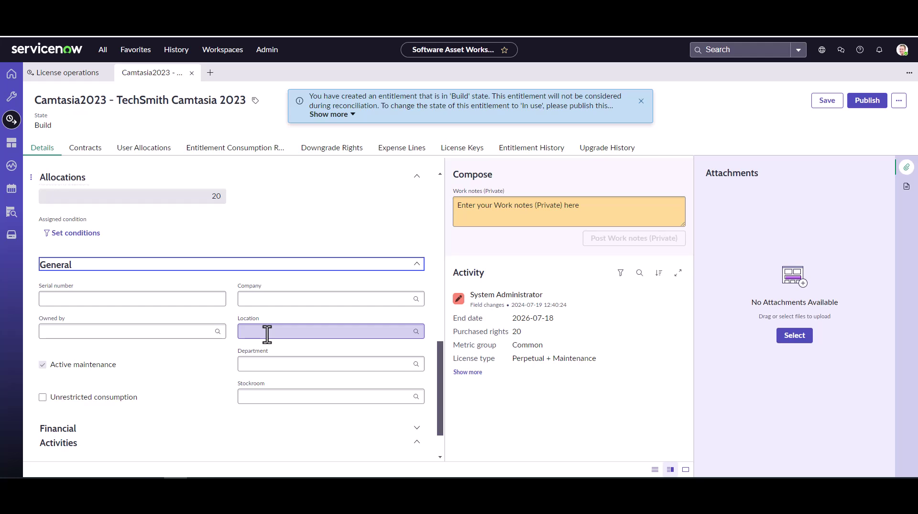
left_click(291, 365)
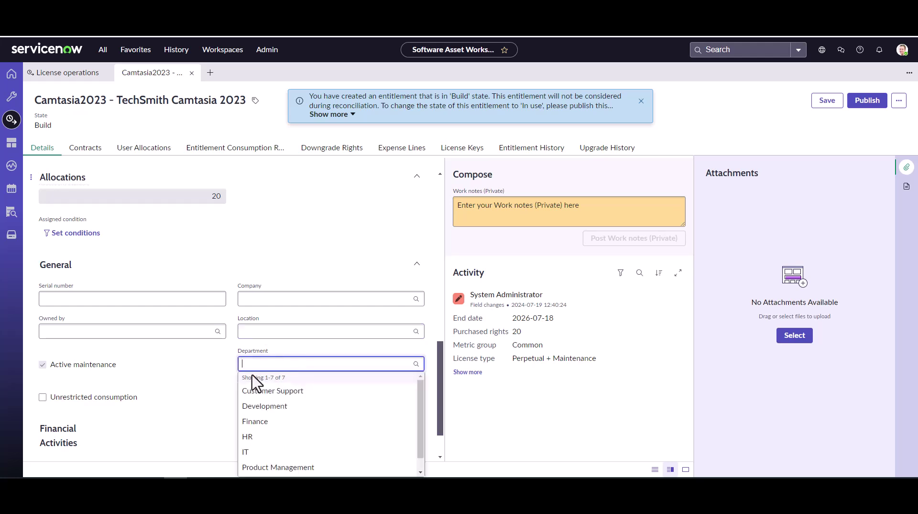
left_click(218, 391)
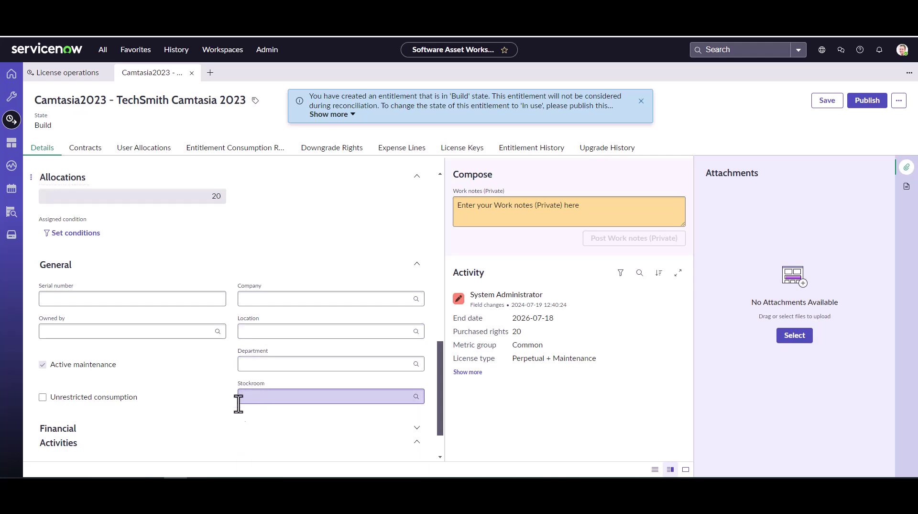
scroll(183, 433, "down", 1)
left_click(125, 385)
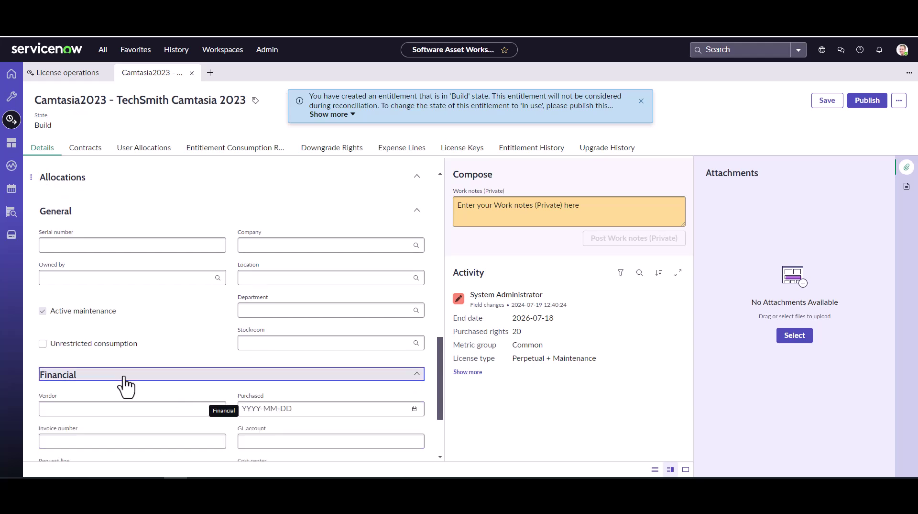
scroll(124, 385, "down", 2)
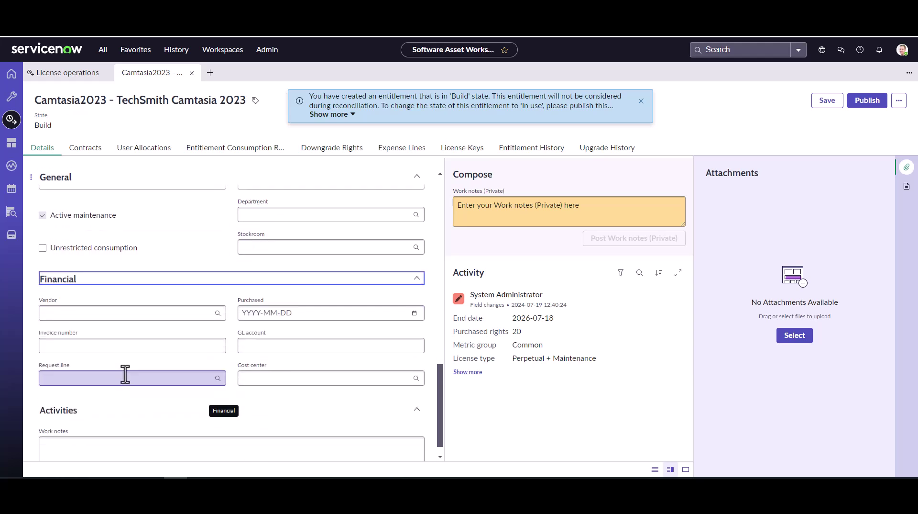
Step: Filter the Vendor lookup on names containing 'techsmith' and select TechSmith
left_click(151, 313)
left_click(217, 312)
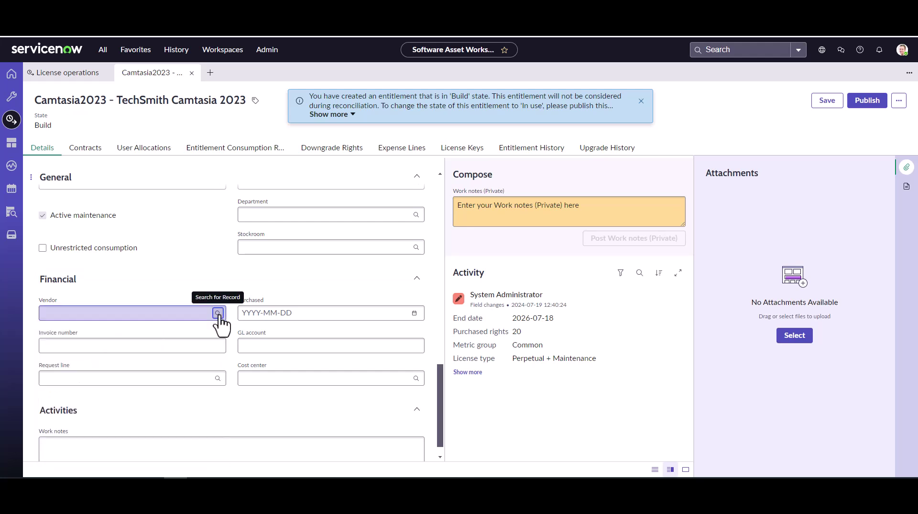
left_click(379, 206)
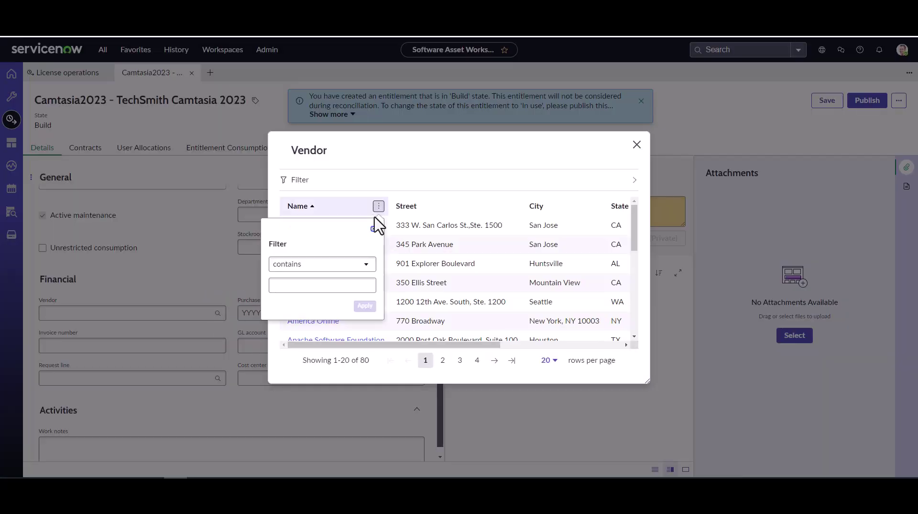
left_click(310, 286)
type("techsmith")
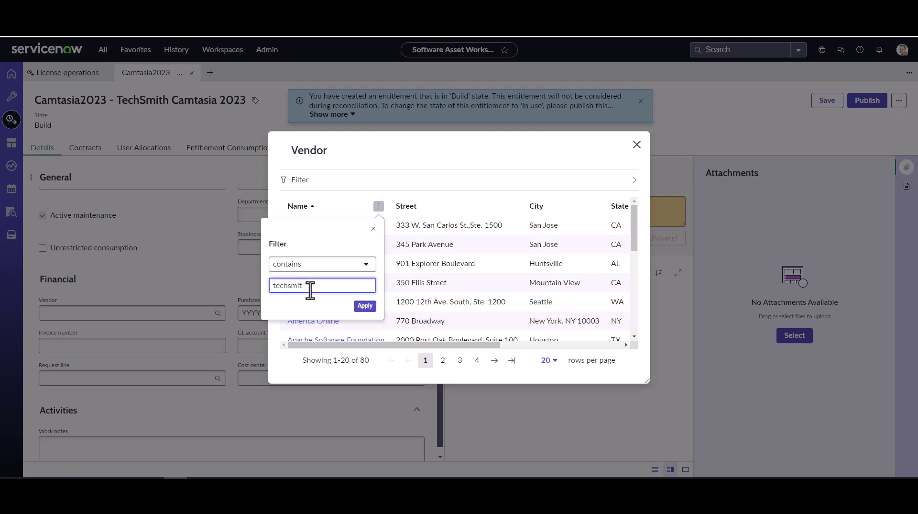
left_click(364, 308)
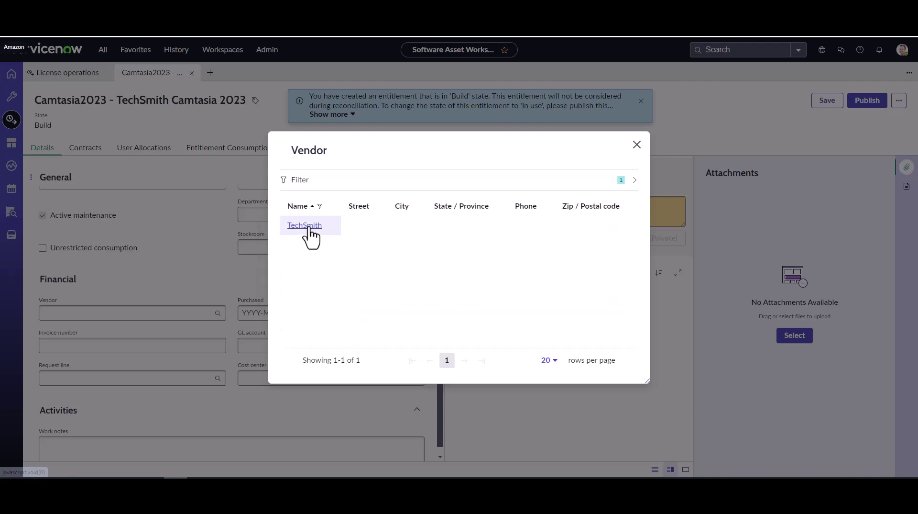
left_click(309, 227)
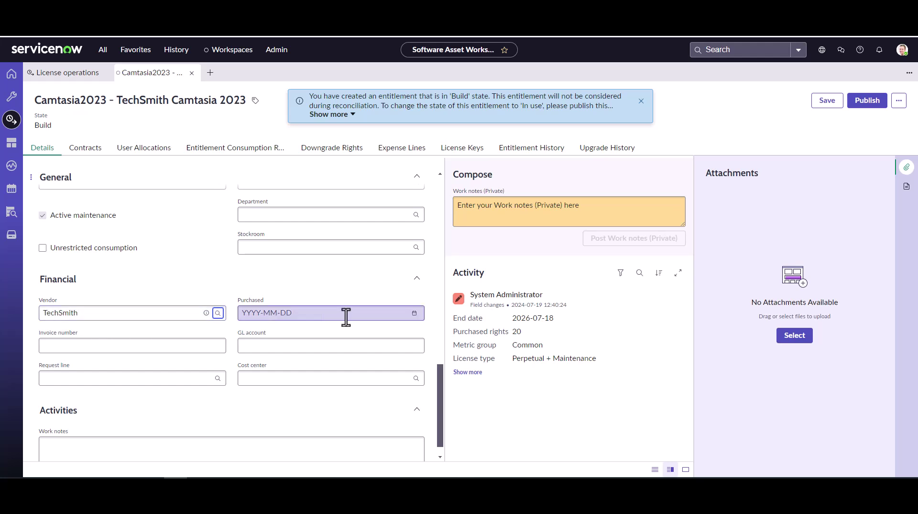
Step: Set the purchased date to 2024-07-18 and fill in the invoice number
left_click(414, 314)
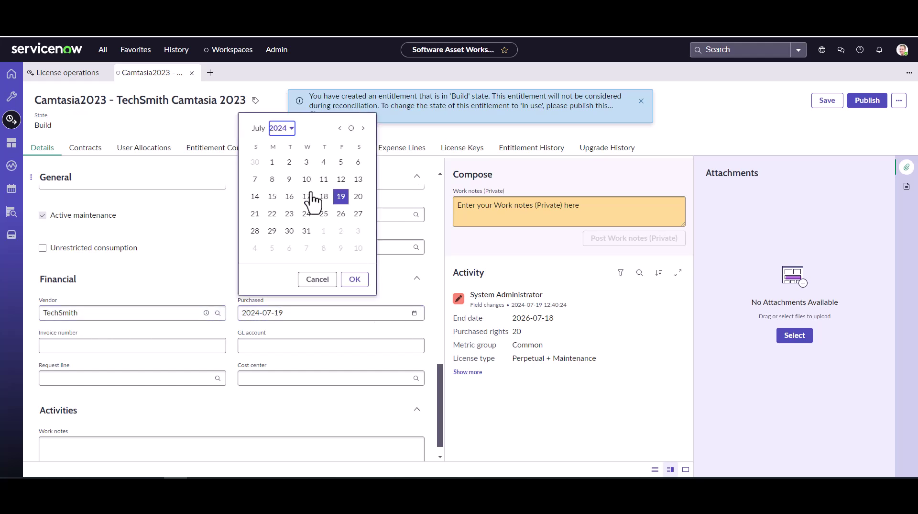
left_click(354, 280)
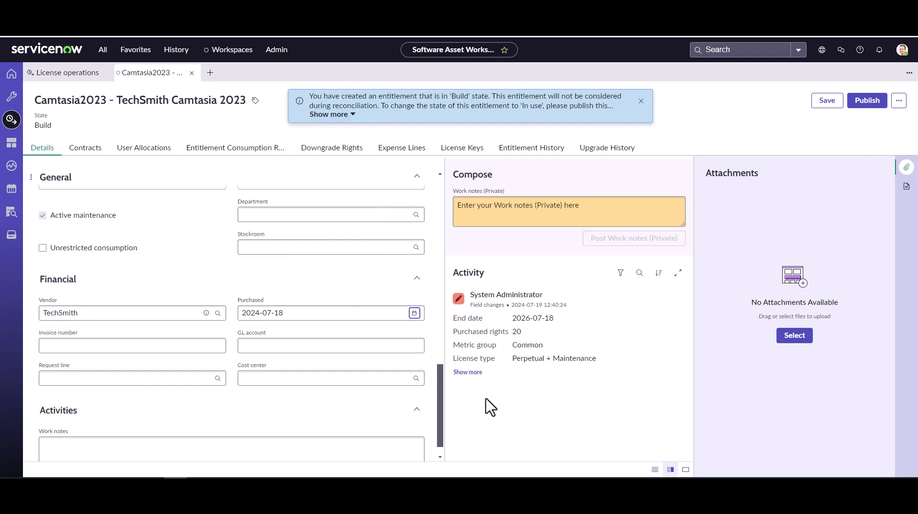
left_click(174, 347)
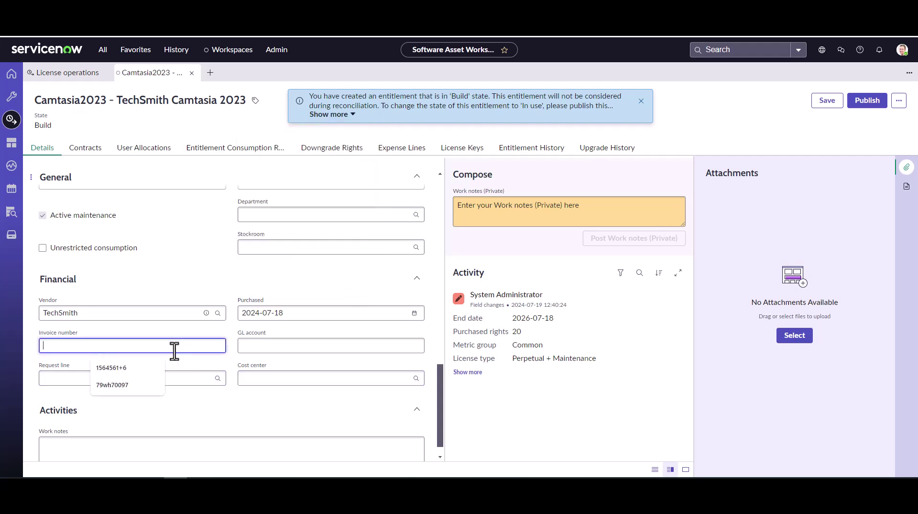
type("87083-8-=87")
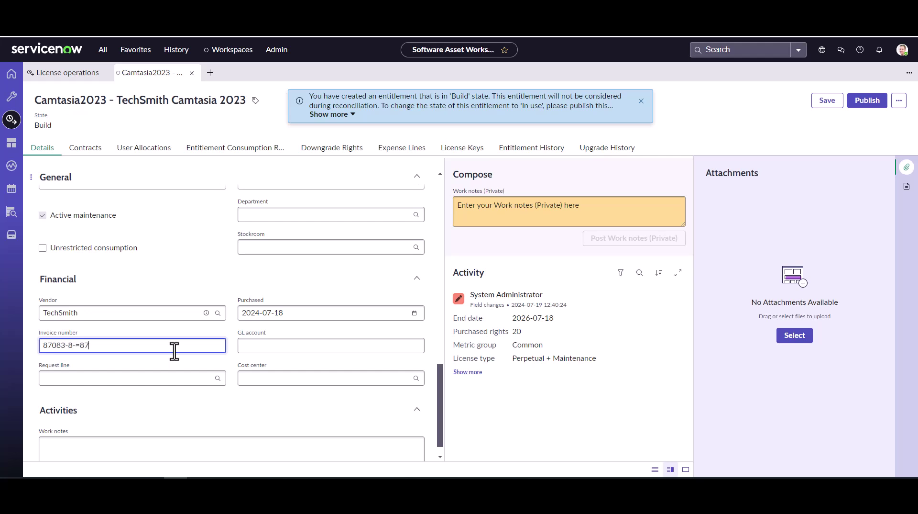
key("BackSpace")
key("BackSpace")
key("BackSpace")
type("9869898")
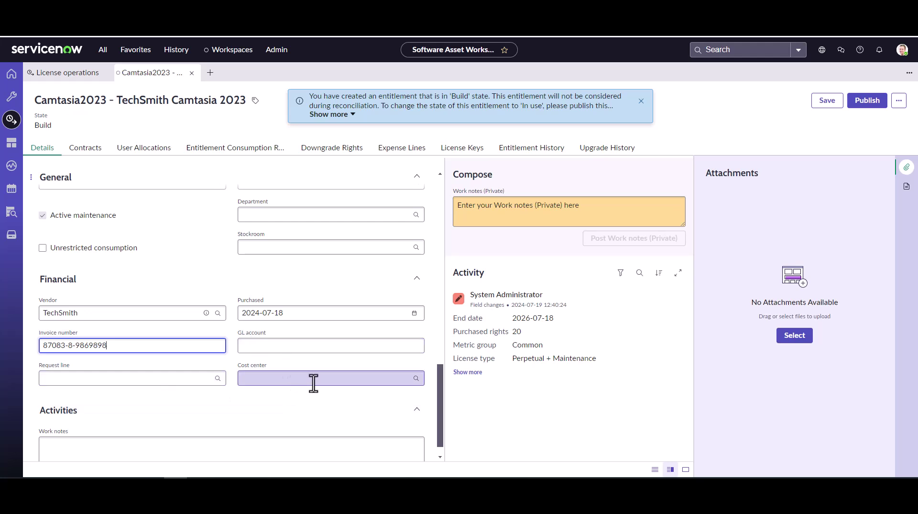
scroll(322, 376, "down", 1)
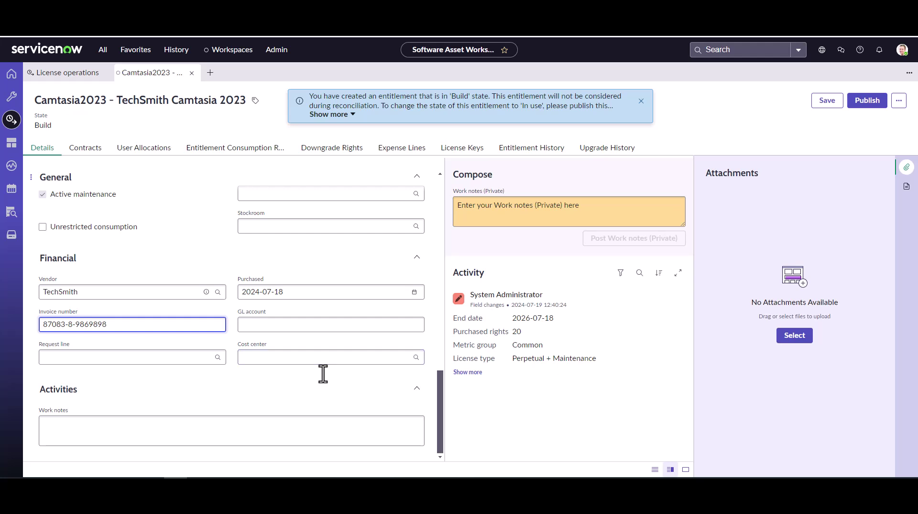
scroll(108, 162, "up", 5)
scroll(159, 193, "up", 5)
left_click(88, 149)
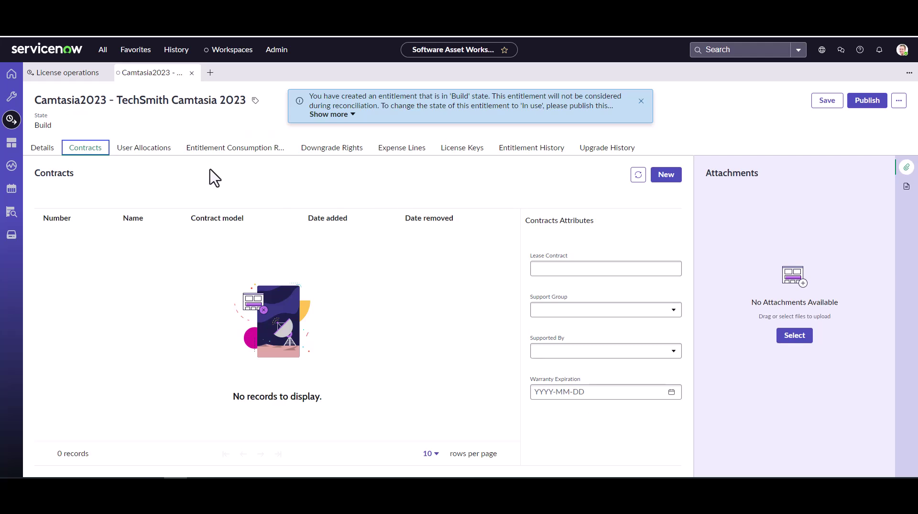
left_click(450, 152)
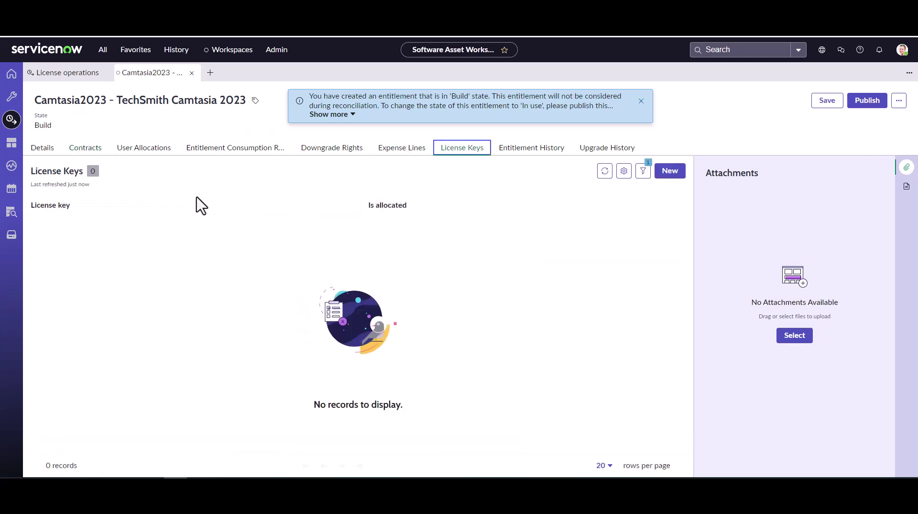
left_click(42, 148)
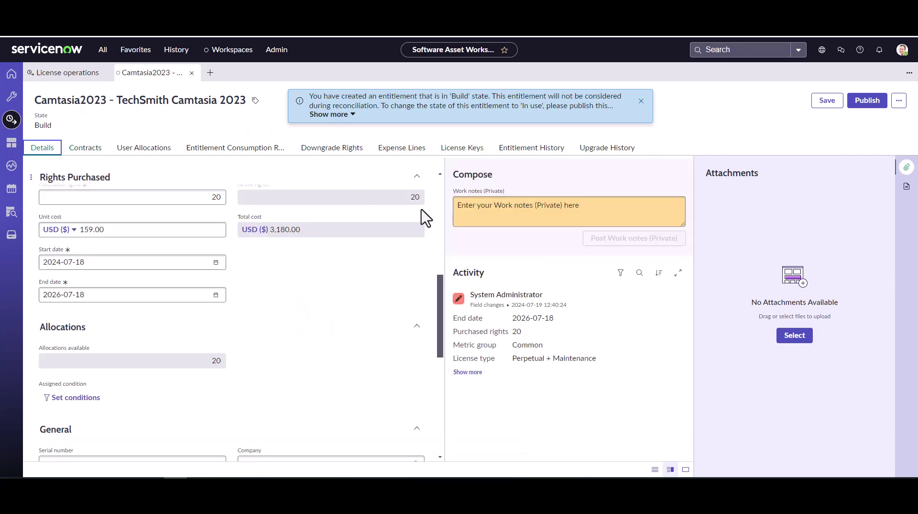
scroll(424, 285, "up", 10)
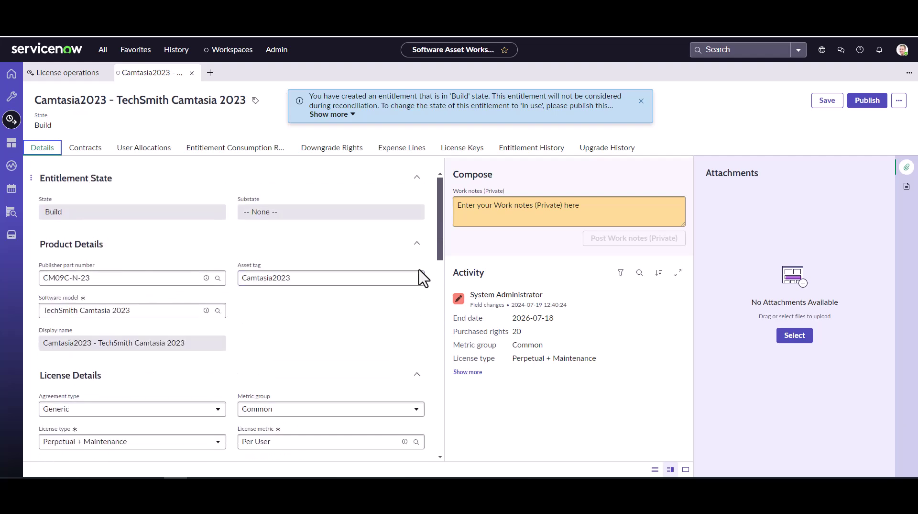
Step: Save the Camtasia2023 entitlement and publish it, moving its state from Build to In use
left_click(821, 101)
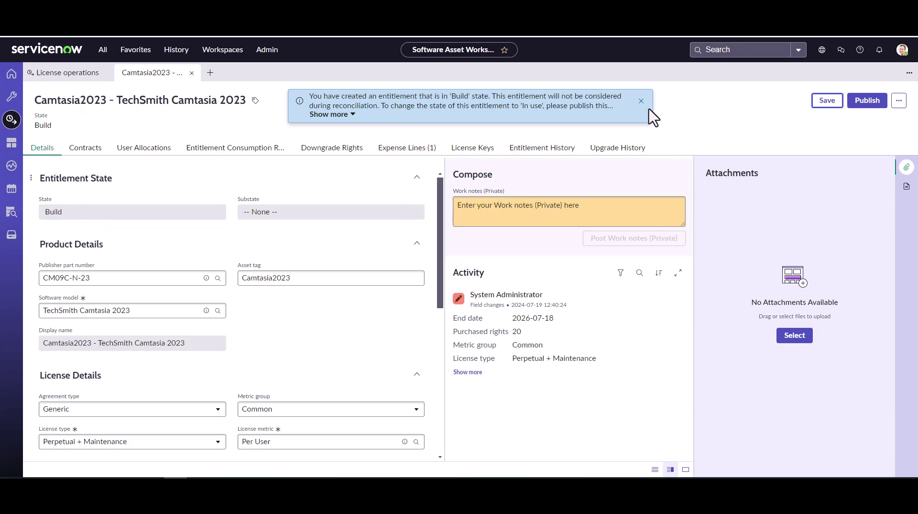
left_click(875, 106)
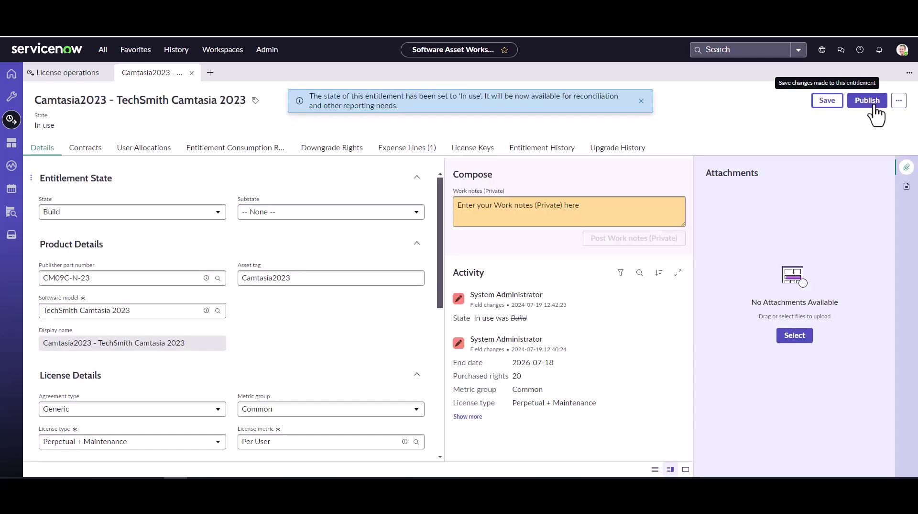